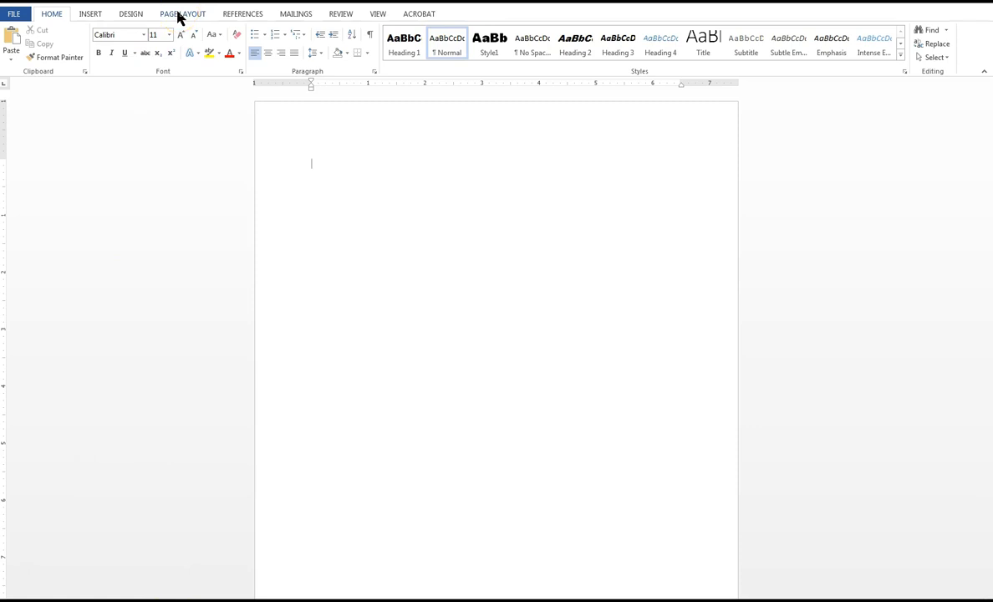
Change the blank document's page orientation to Landscape
left_click(178, 16)
left_click(43, 40)
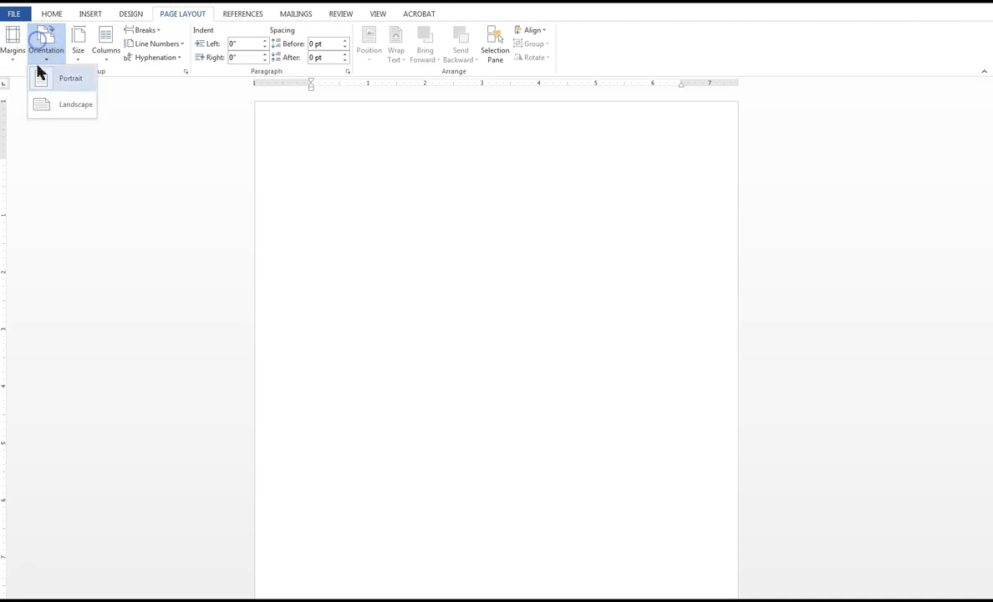
left_click(61, 106)
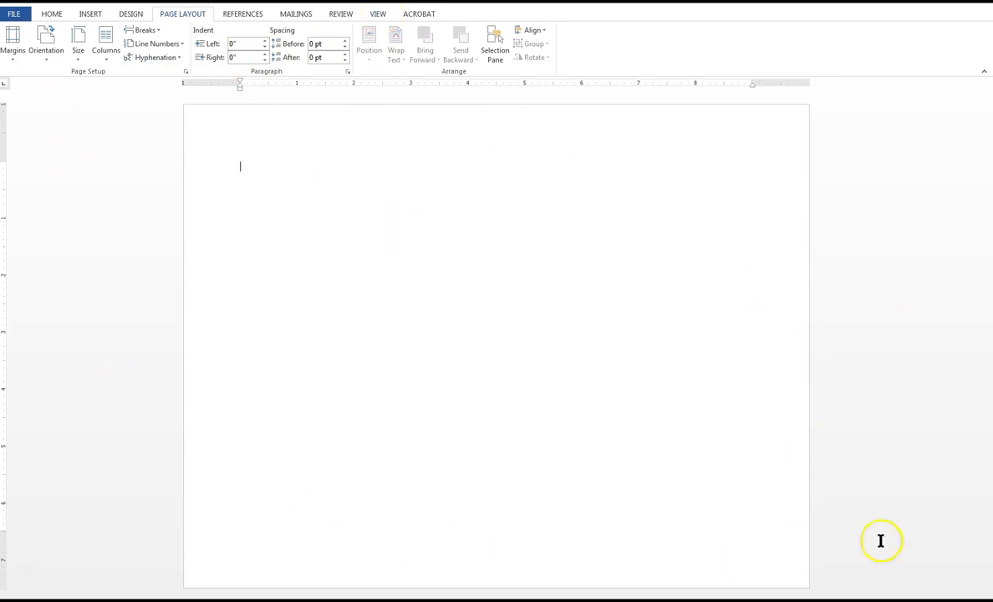
Set the document zoom to 100%
left_click(377, 16)
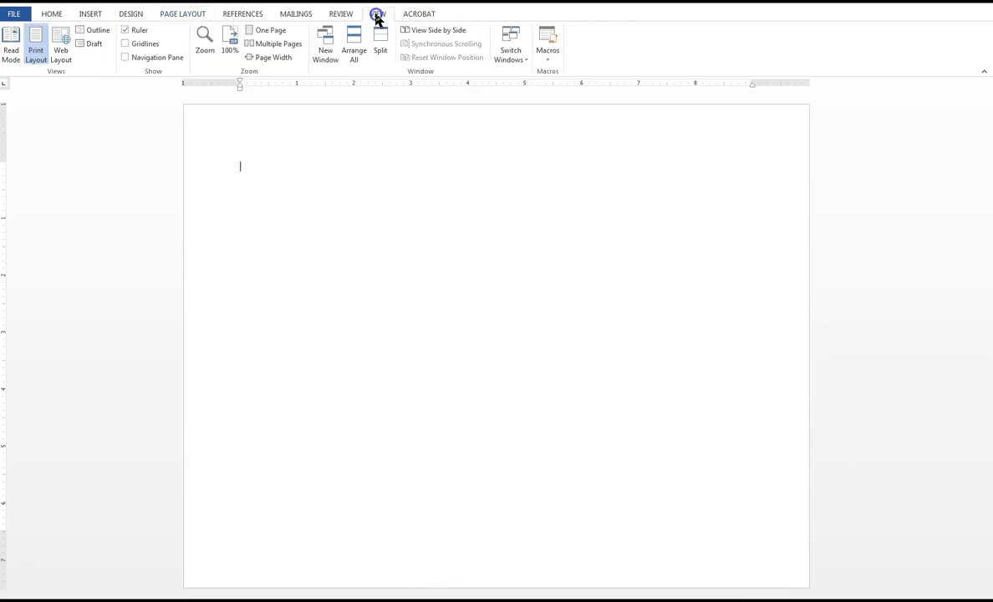
left_click(204, 40)
left_click(397, 243)
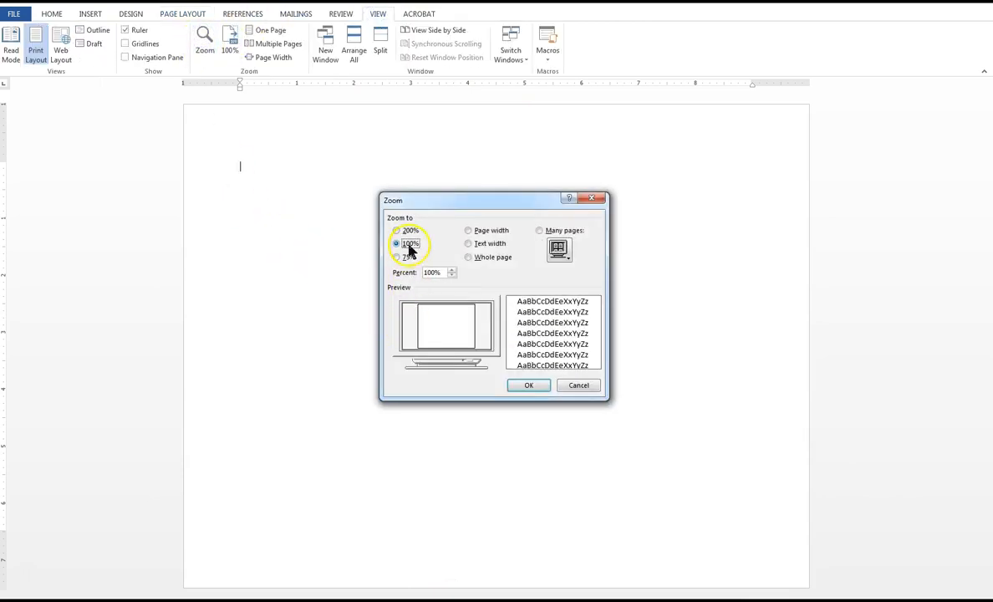
left_click(531, 386)
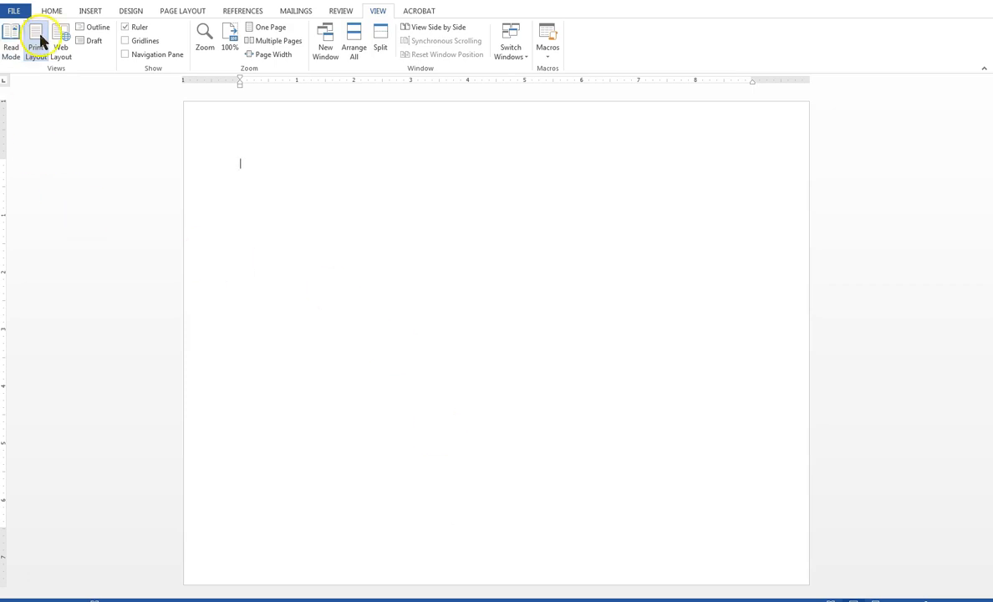
left_click(90, 11)
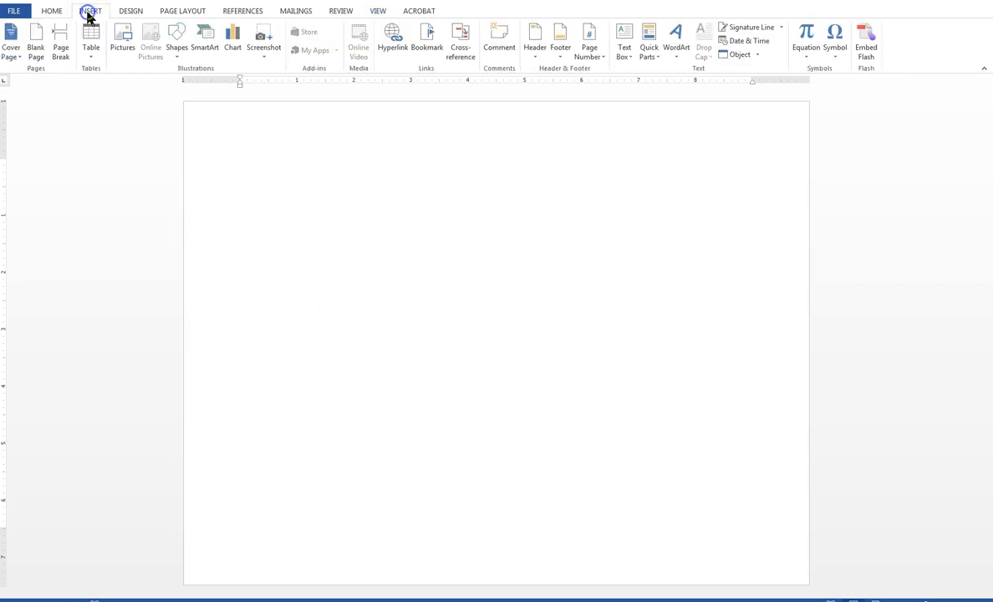
left_click(177, 44)
left_click(204, 96)
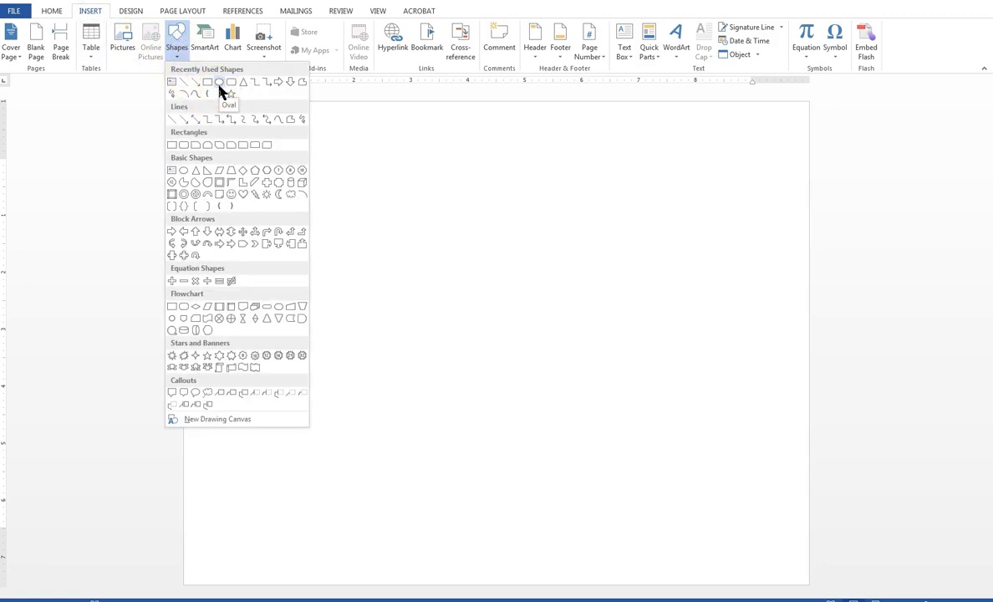
left_click(196, 121)
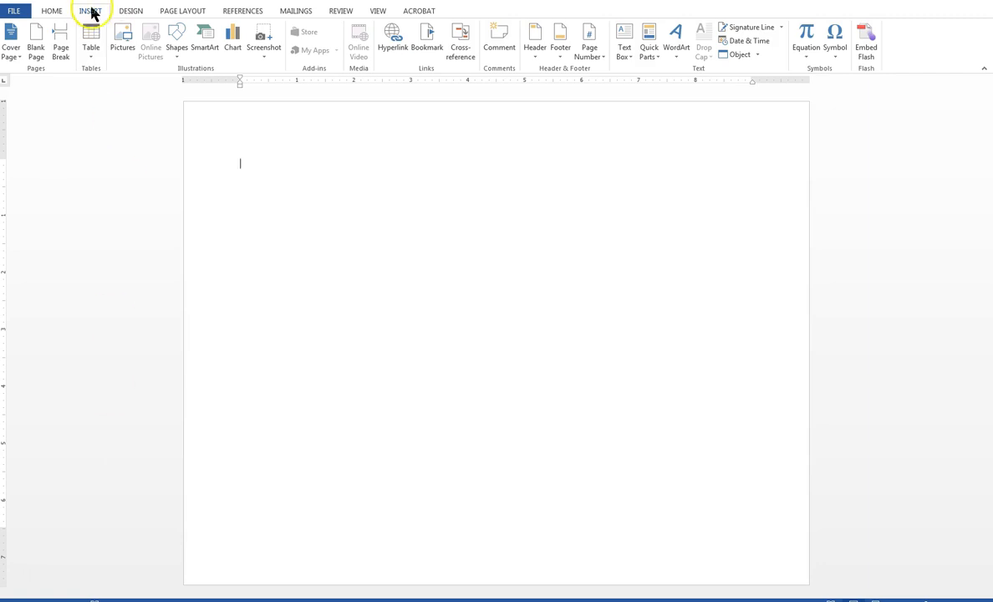
Draw an oval about 0.59" high and 0.78" wide, centered horizontally and vertically on the page
left_click(176, 40)
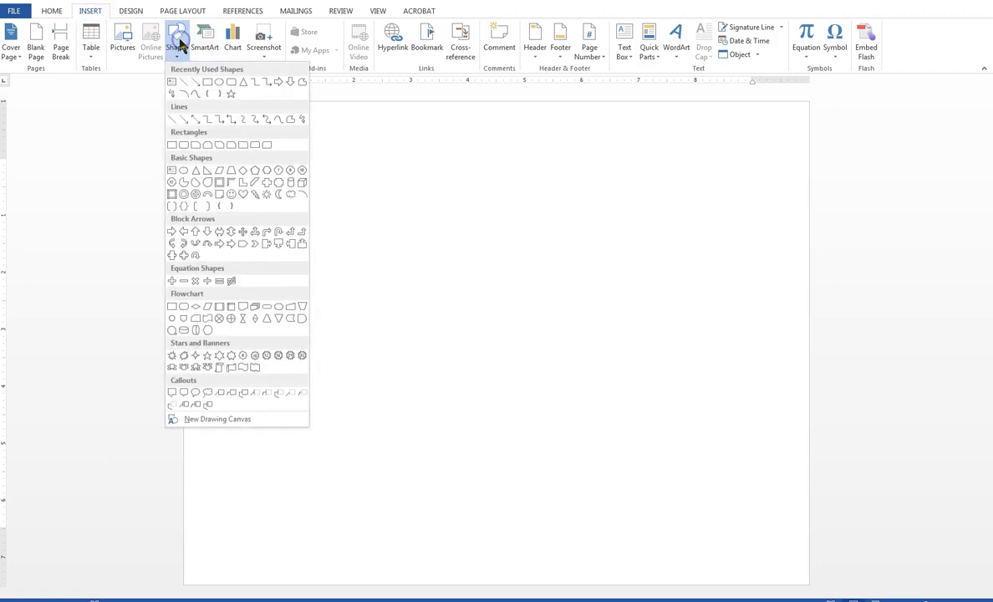
left_click(220, 85)
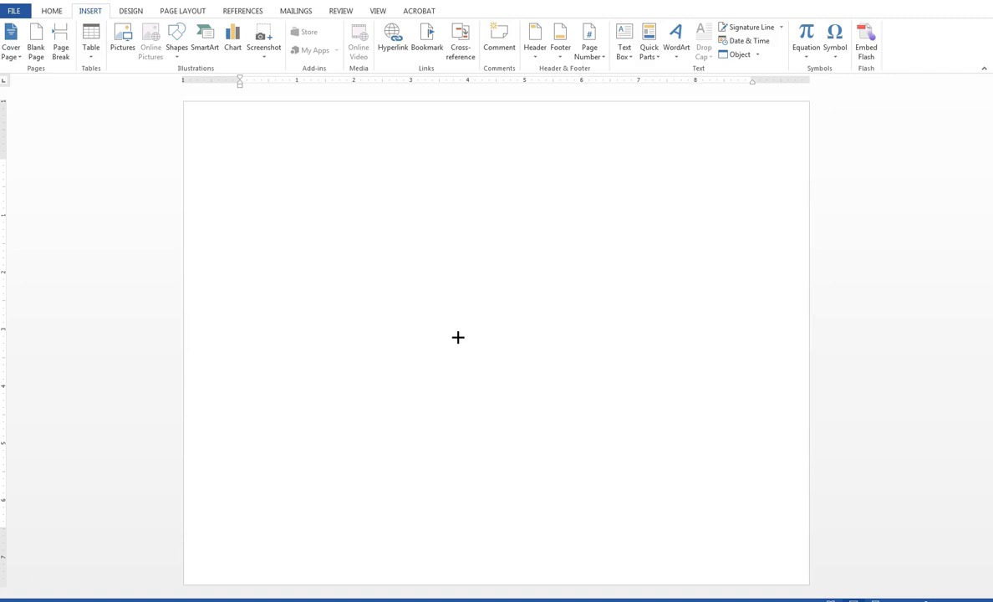
left_click_drag(457, 337, 511, 355)
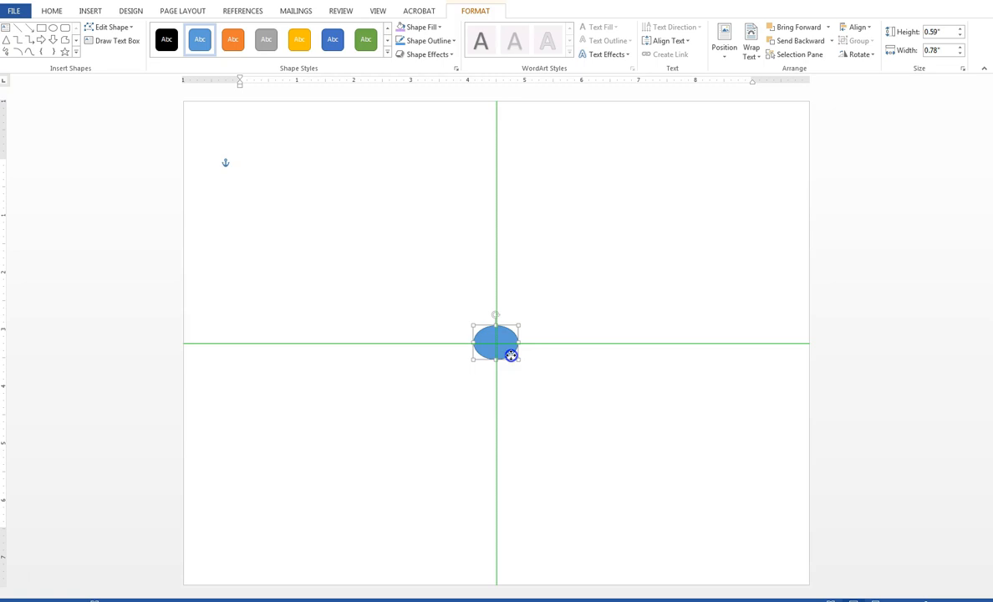
left_click_drag(511, 355, 511, 356)
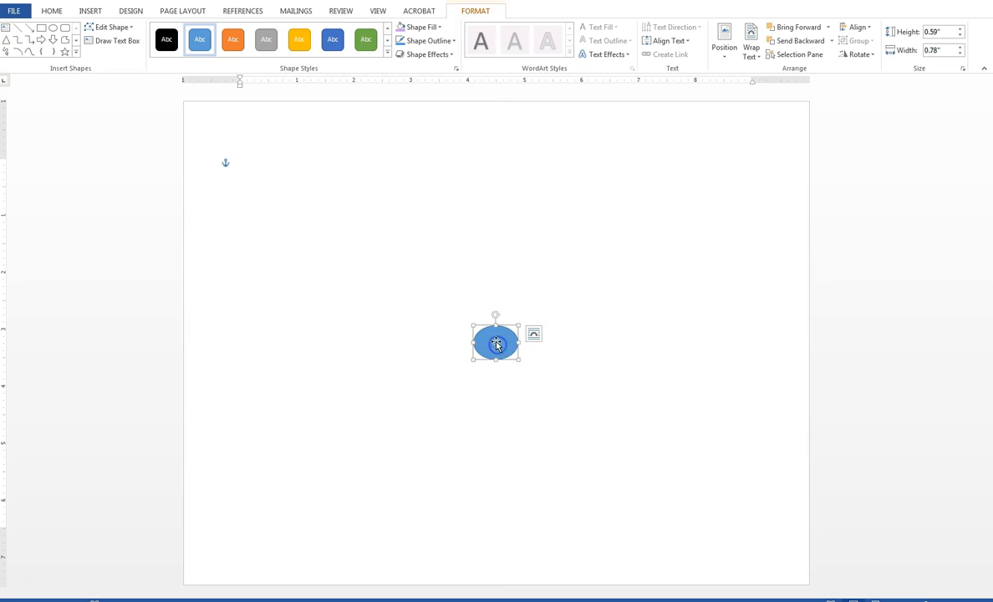
Label the central blue oval "Me"
left_click(495, 344)
type("Me")
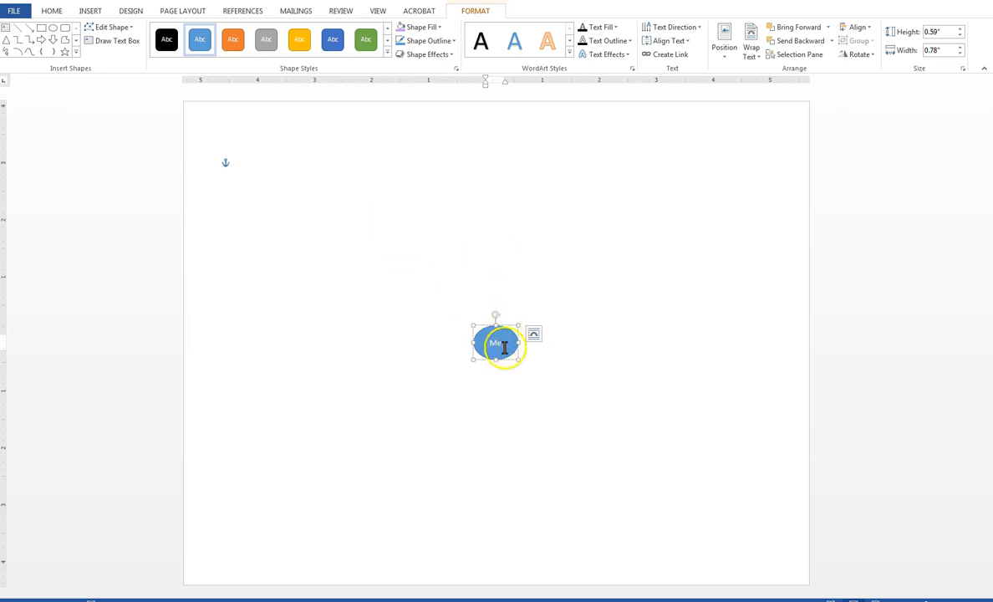
left_click(542, 365)
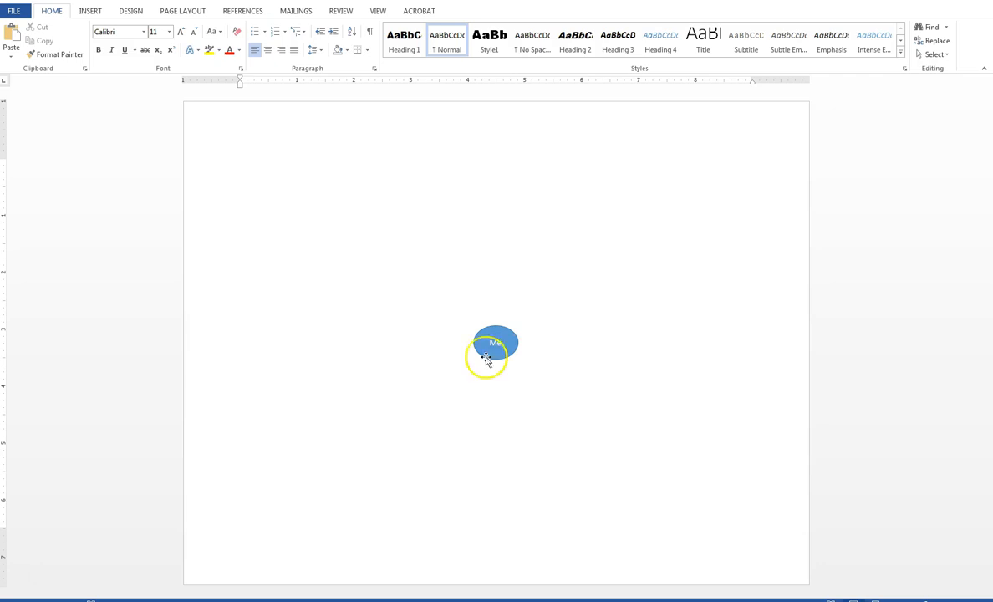
Draw a second oval about 0.6" high and 0.81" wide directly above the "Me" oval
left_click(90, 13)
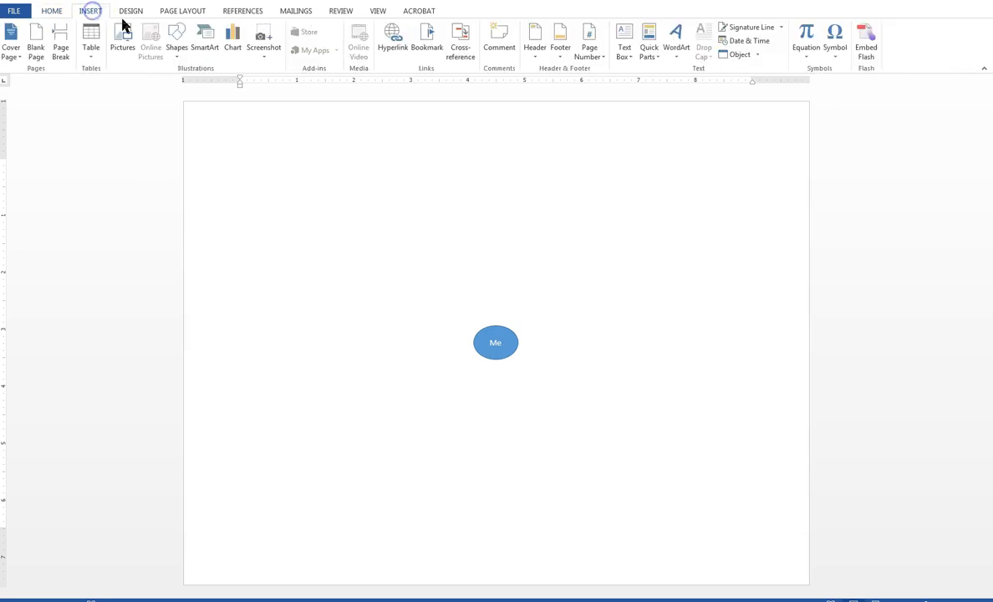
left_click(176, 37)
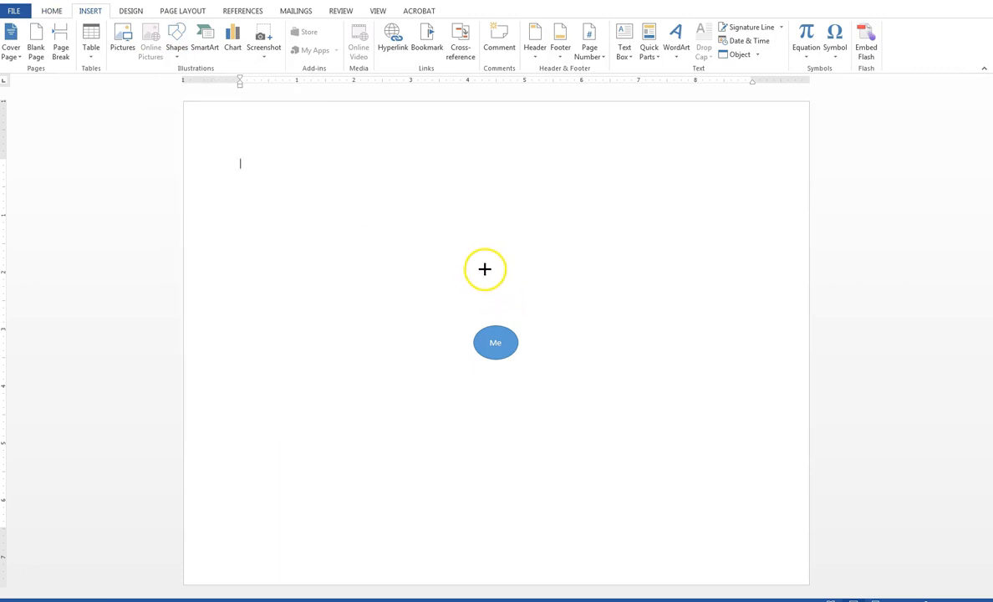
left_click_drag(473, 259, 519, 291)
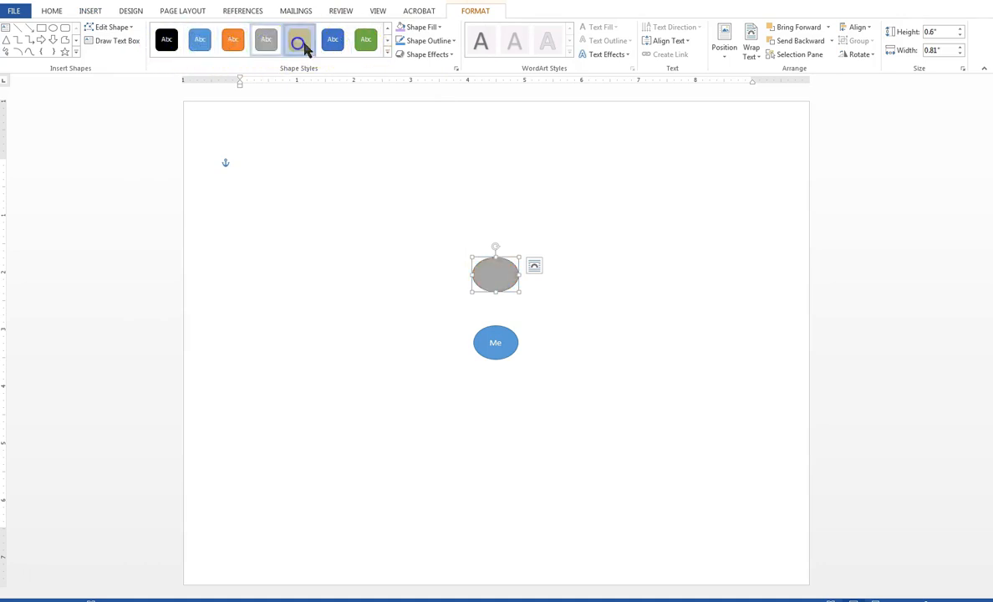
Apply the solid green shape style to the upper oval and change its fill to a light pink from the standard color palette
left_click(365, 39)
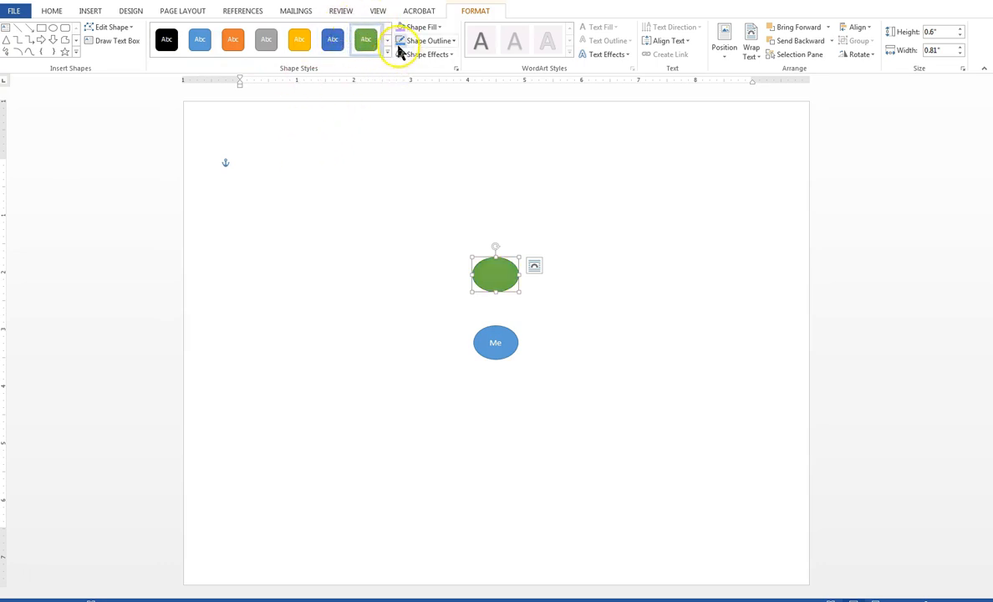
left_click(440, 29)
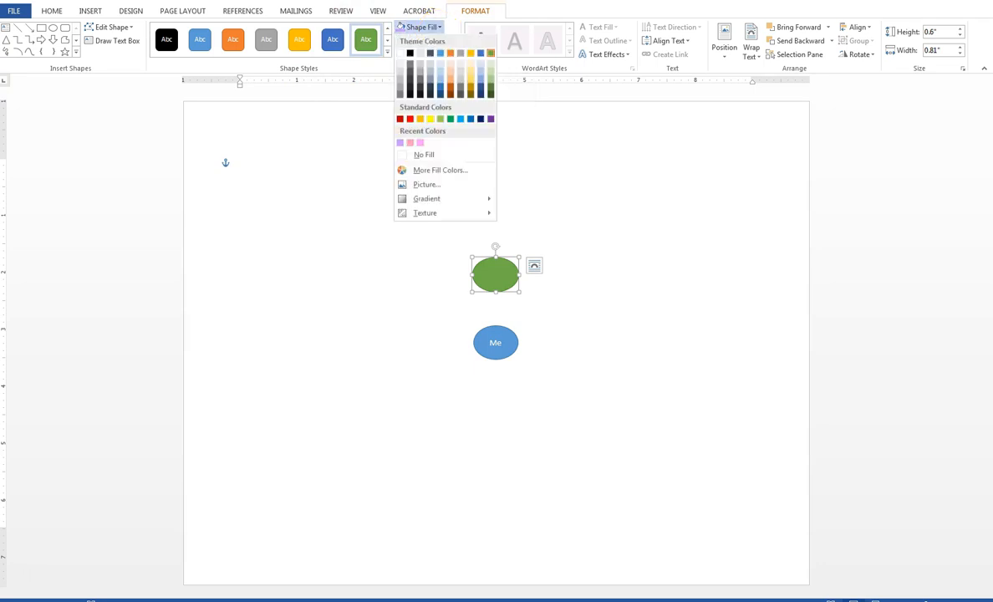
left_click(441, 172)
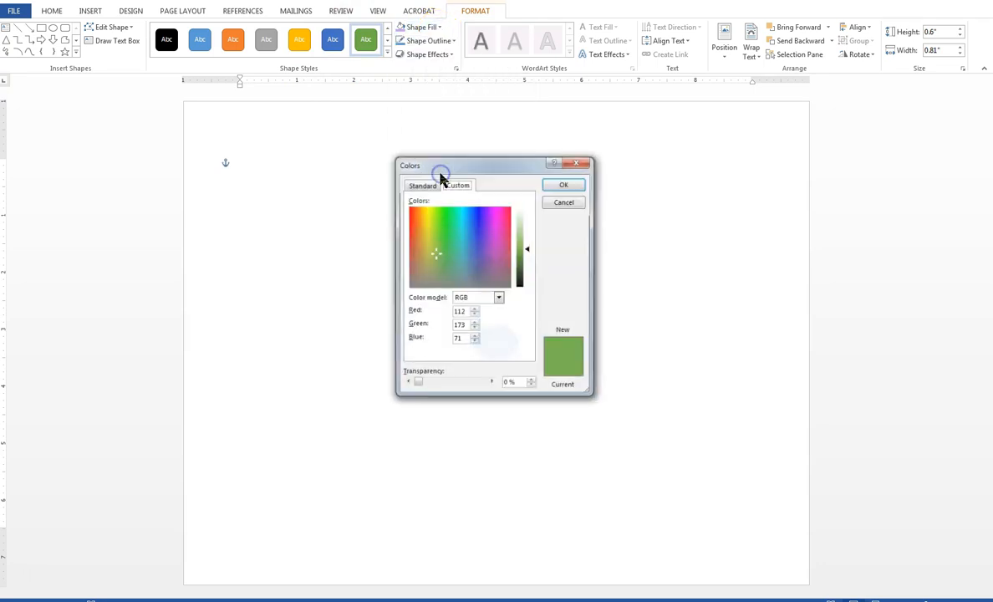
left_click(416, 186)
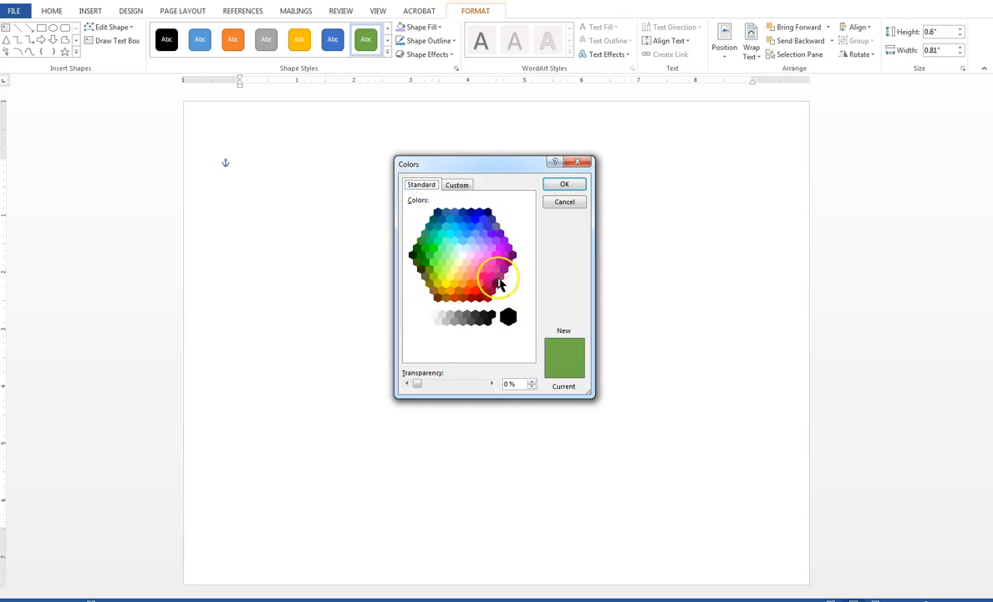
left_click(474, 263)
left_click(564, 185)
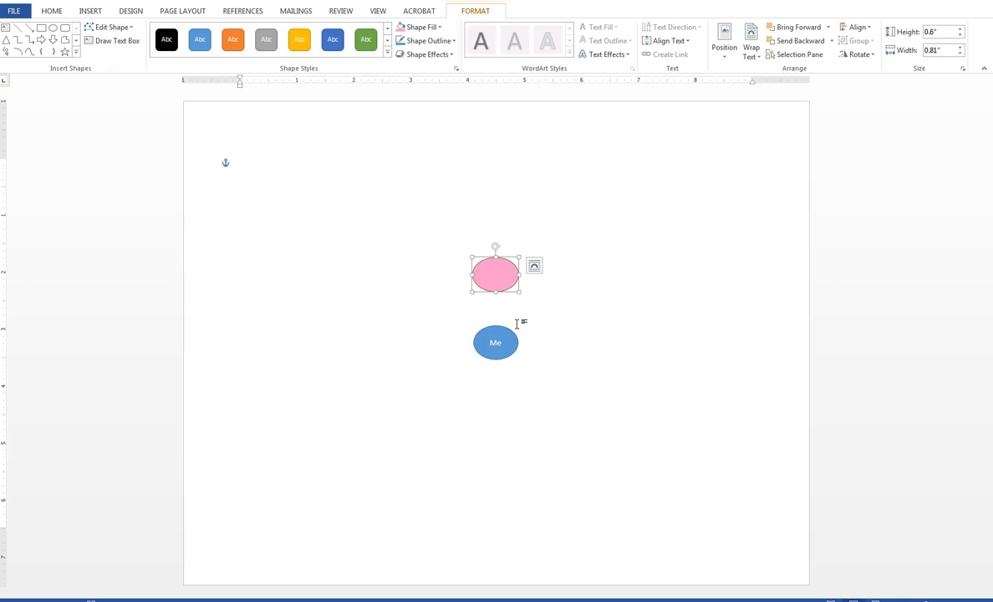
Label the pink oval "Work"
type("Work")
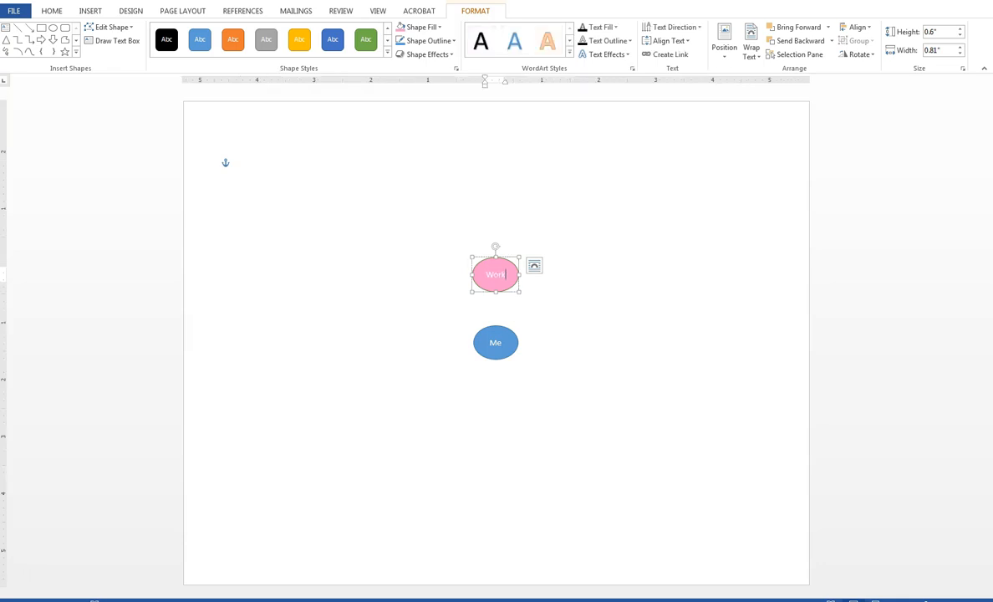
left_click(525, 312)
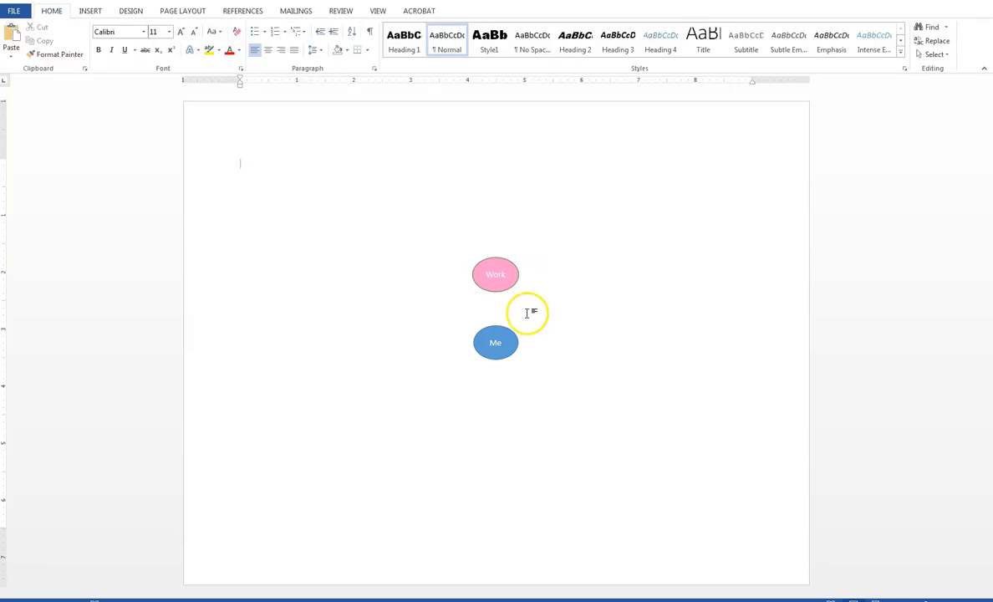
left_click(89, 11)
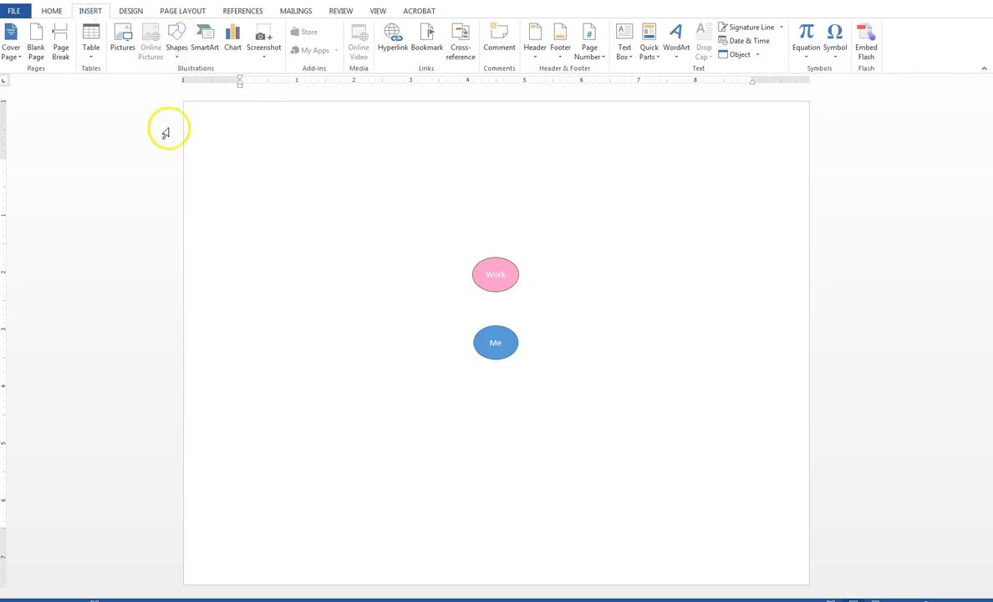
Duplicate the pink "Work" oval and place the copy beside it, to the upper right of the "Me" oval
left_click(505, 290)
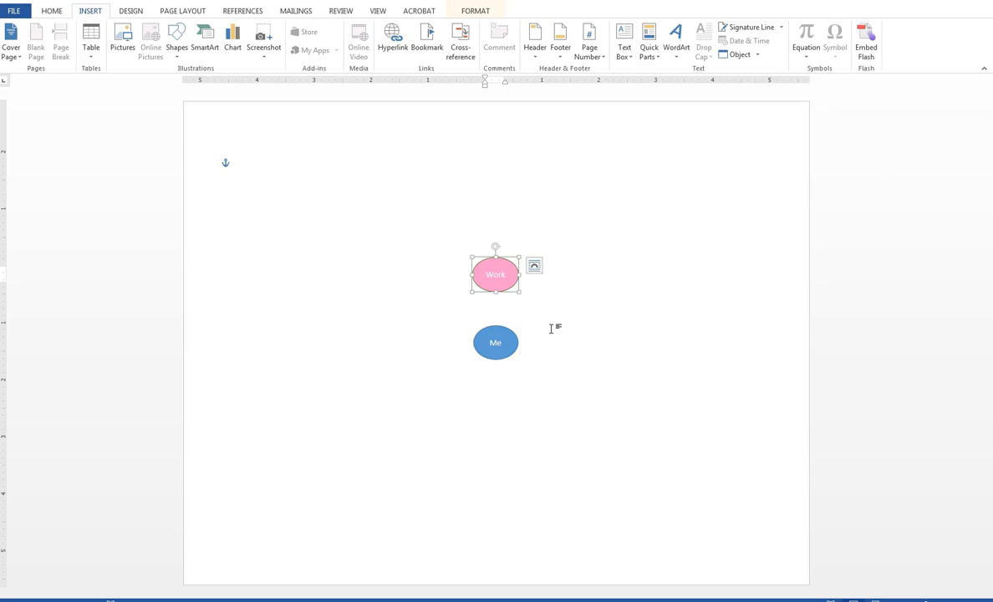
key("ctrl+v")
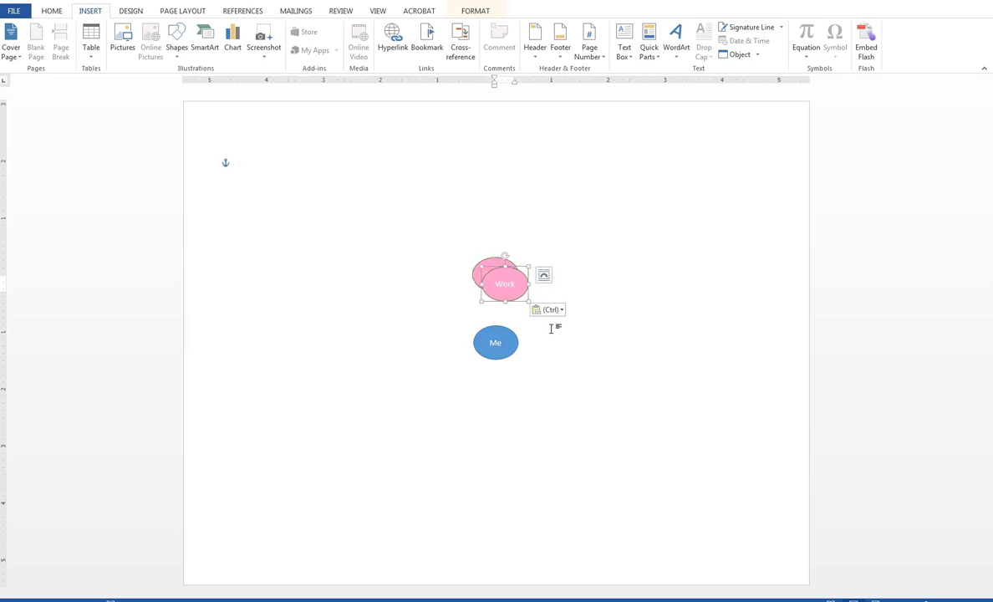
left_click_drag(517, 297, 601, 304)
Relabel the copied oval "School (PC)" and widen it to about 1.03" to fit the text
double_click(577, 292)
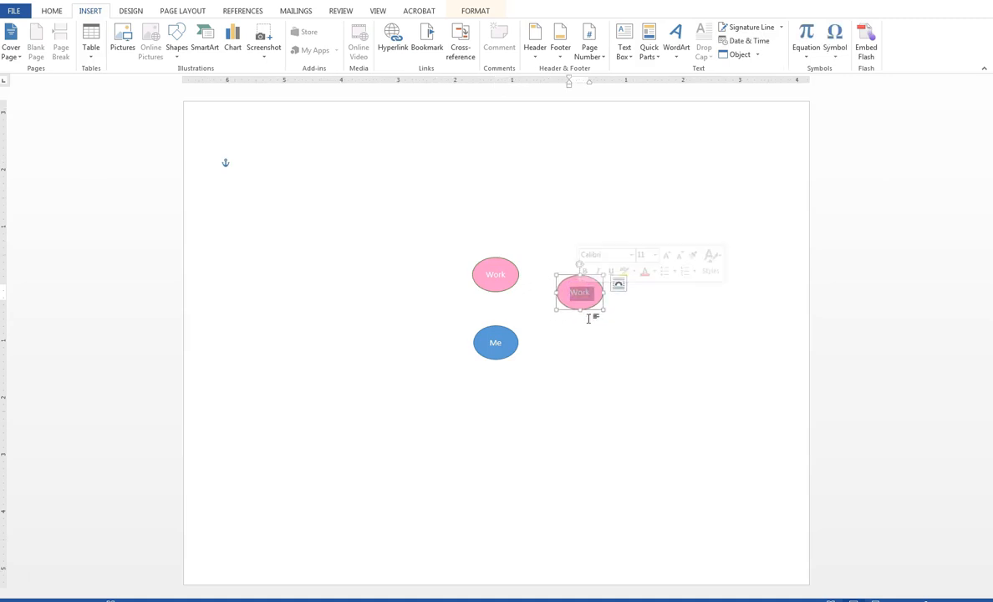
type("School")
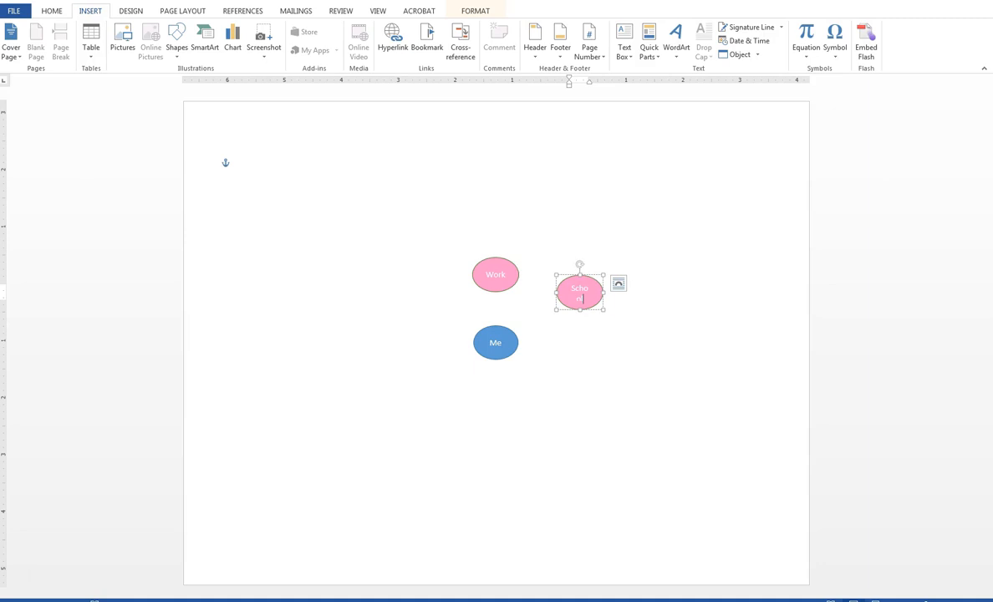
left_click_drag(604, 293, 616, 293)
left_click(600, 292)
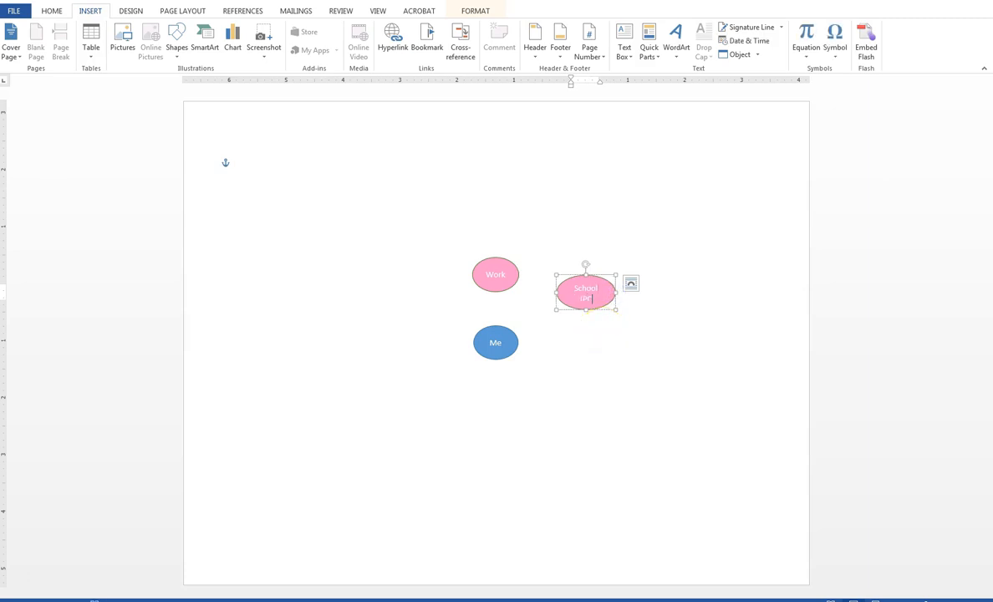
type("(PC)")
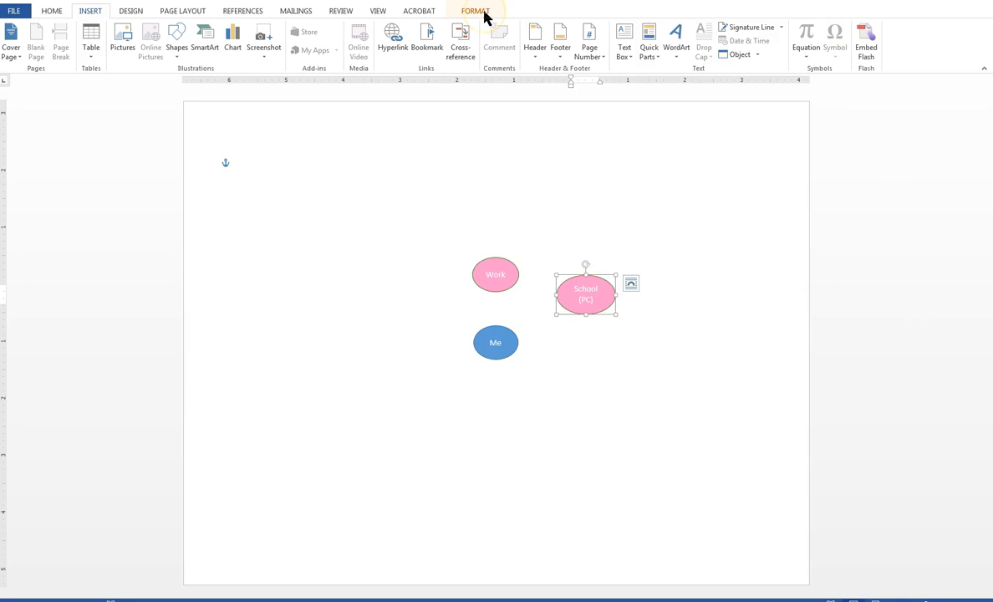
Apply the solid orange shape style to the "School (PC)" oval
left_click(480, 12)
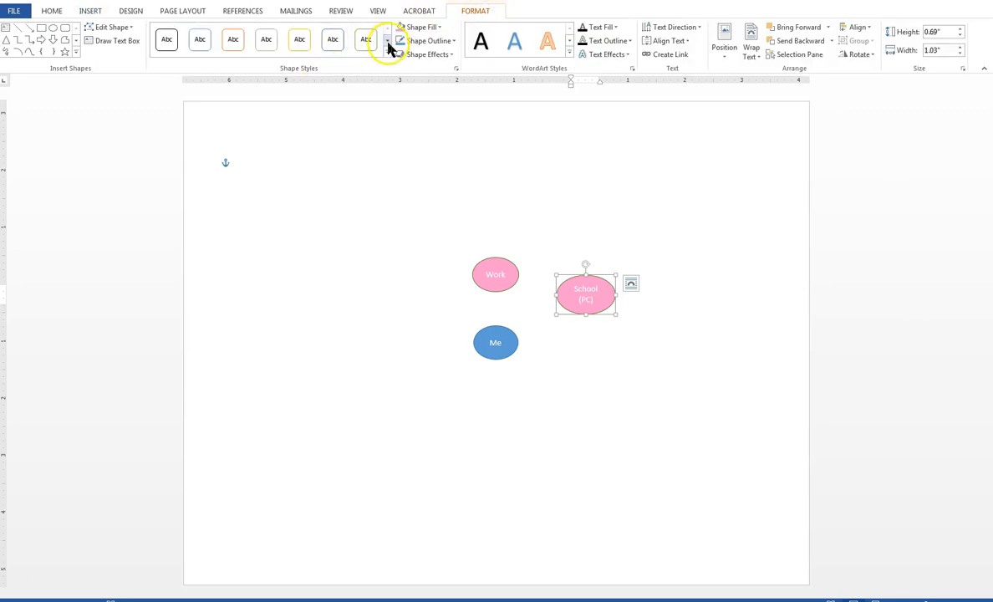
left_click(237, 47)
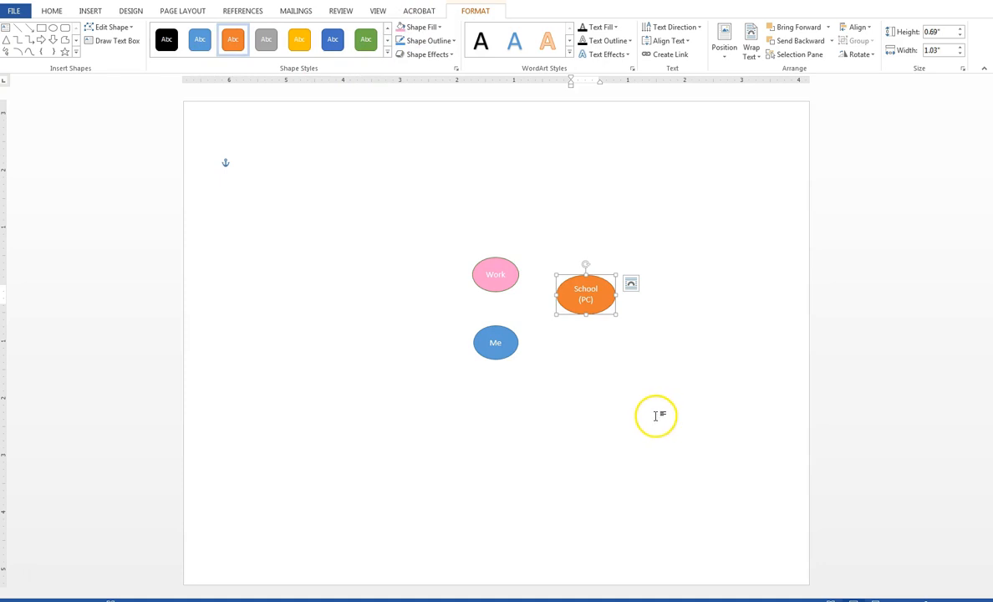
Move the "Work" oval slightly farther above the "Me" oval and open the layout options of the "School (PC)" oval
left_click_drag(499, 257, 500, 249)
left_click(589, 310)
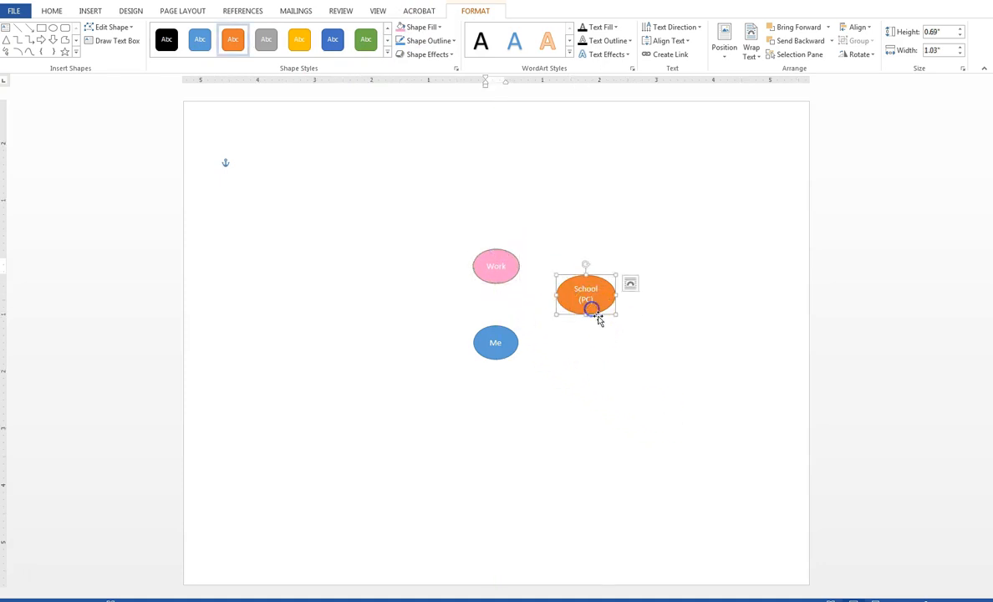
left_click(630, 284)
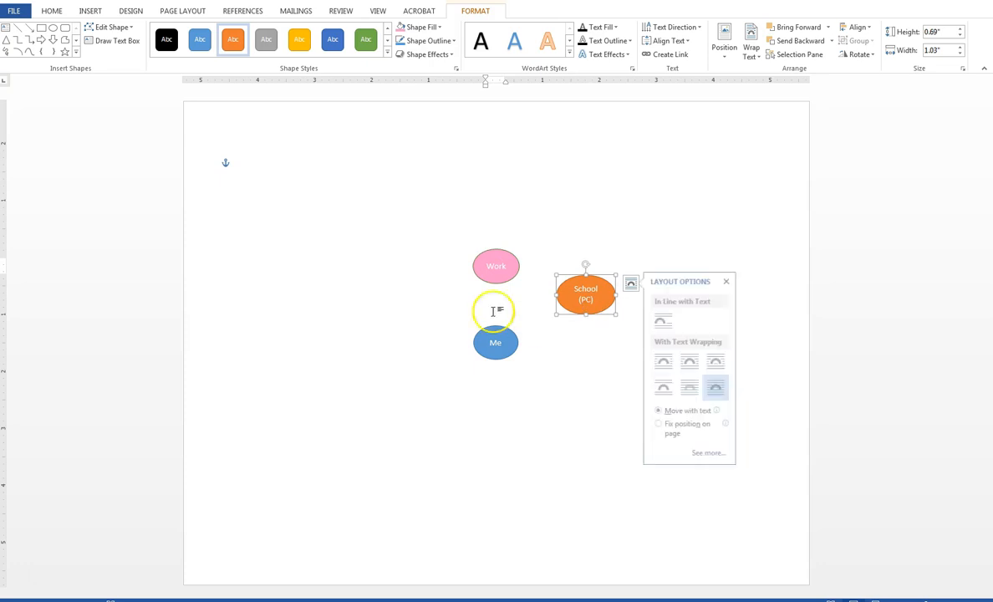
Duplicate the orange "School (PC)" oval and place the copy below it, to the lower right of the "Me" oval
left_click(571, 359)
left_click(578, 309)
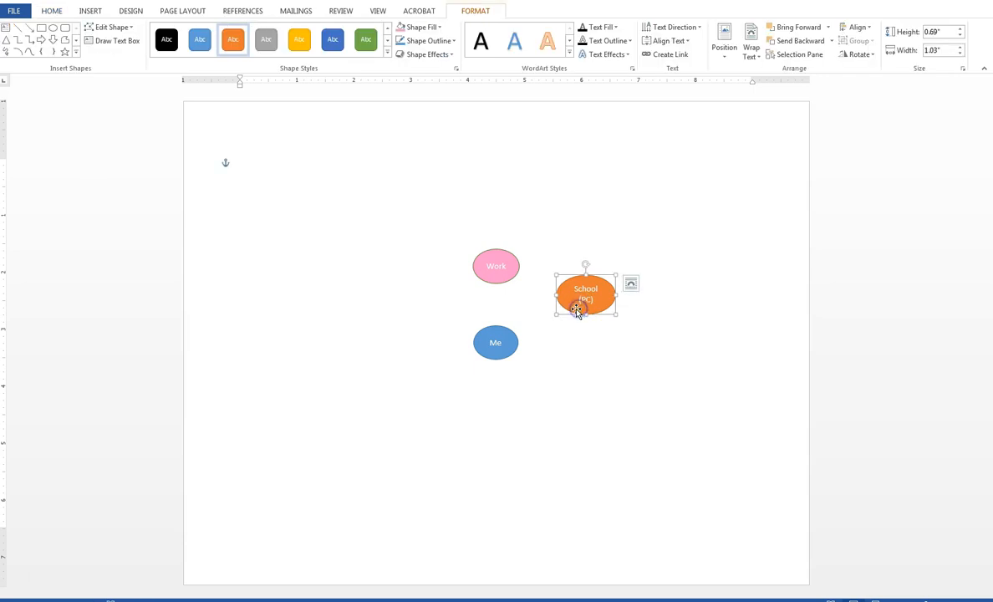
key("ctrl+v")
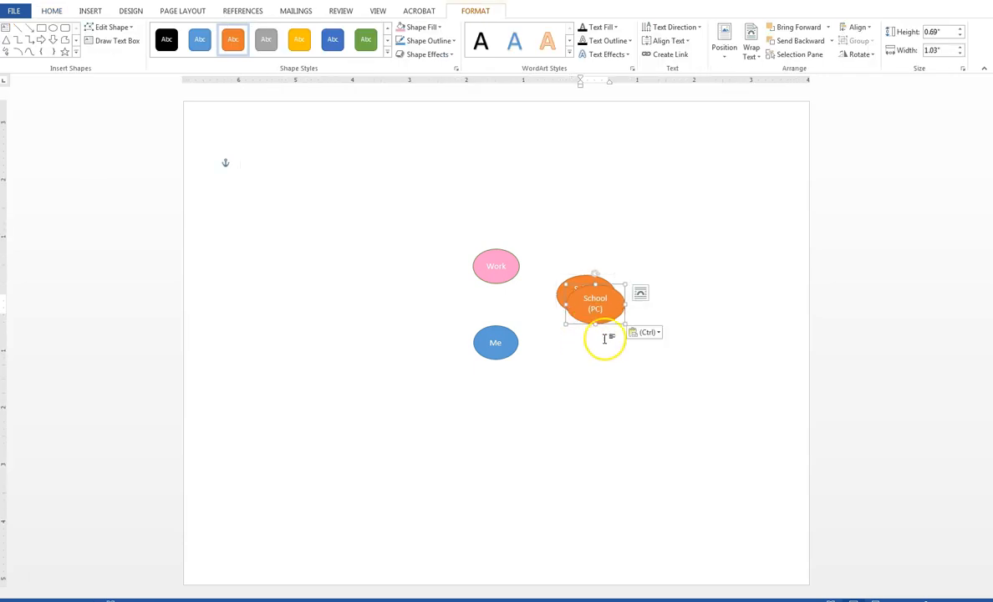
left_click_drag(587, 325, 570, 358)
Turn the copied oval into a solid gray "Family" oval and resize it to about 0.82" high by 0.91" wide
double_click(598, 376)
key("Delete")
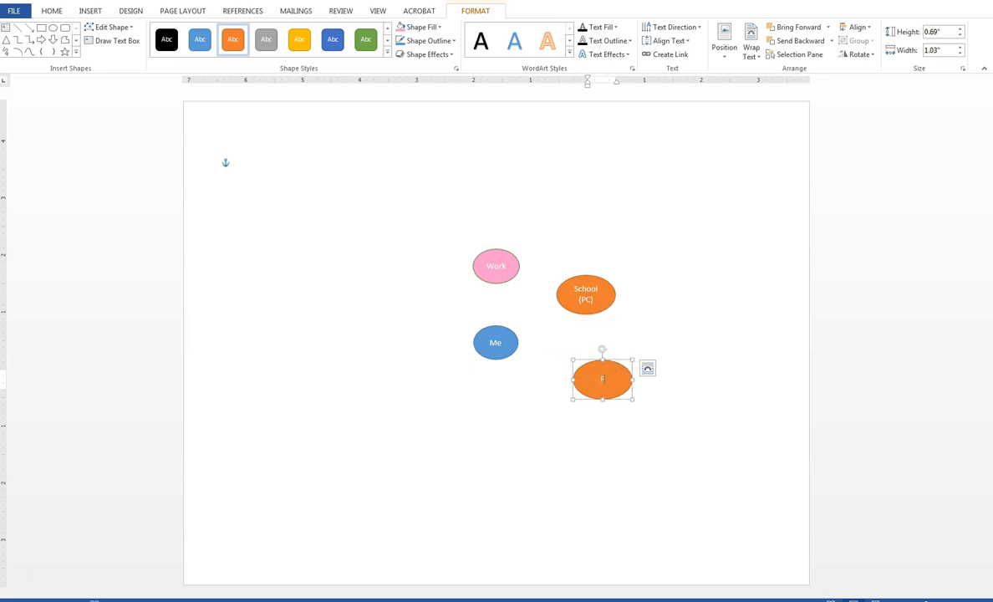
left_click(266, 39)
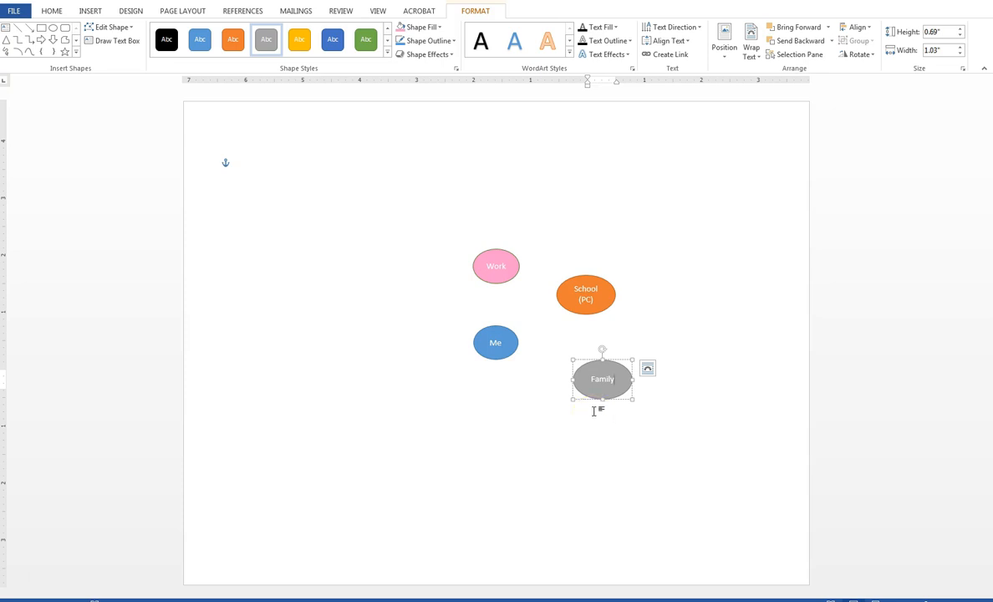
left_click_drag(602, 399, 625, 381)
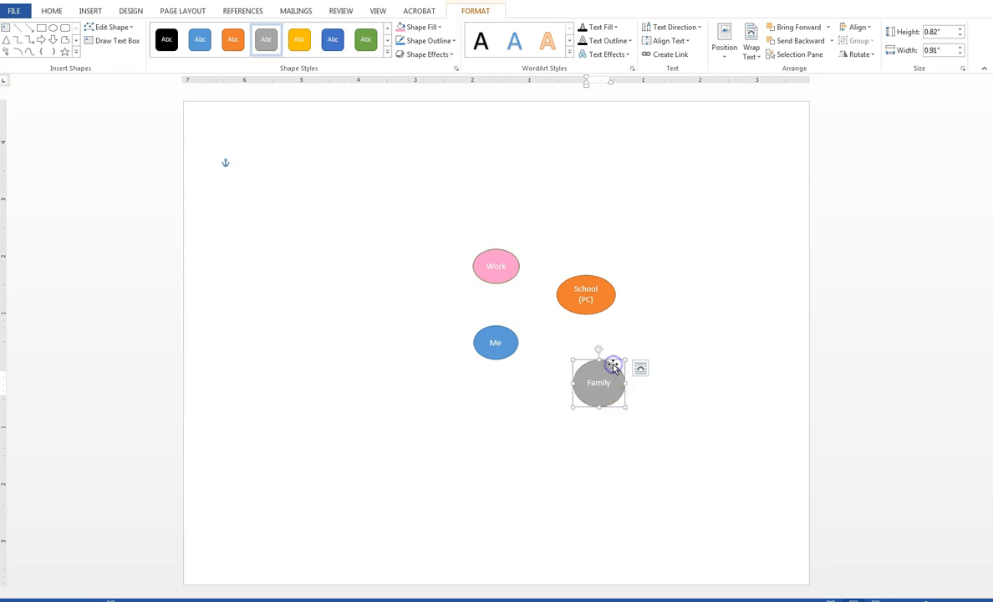
Paste another copy of the oval and place it directly below the "Me" oval
left_click(479, 430)
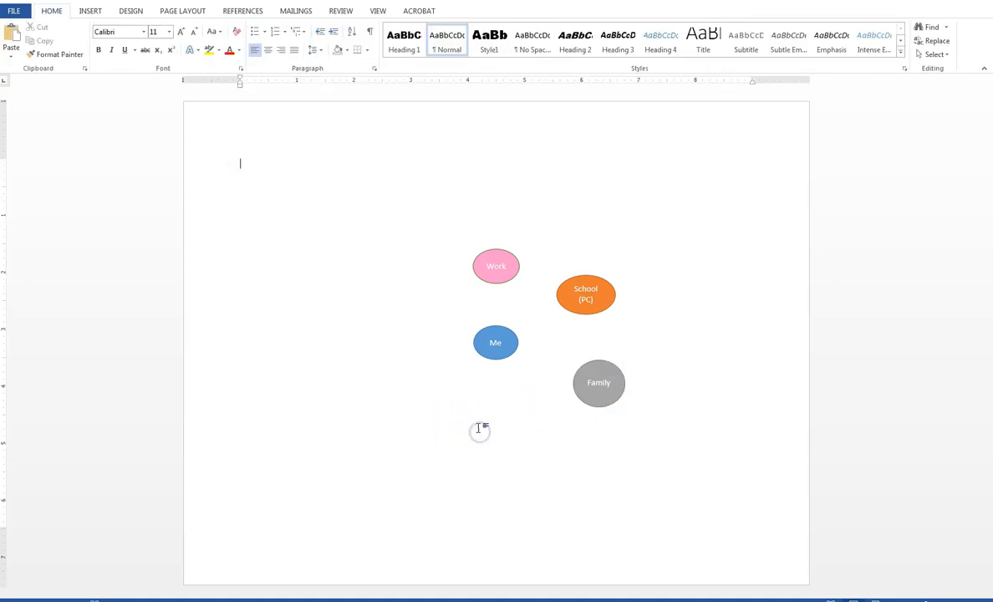
key("ctrl+v")
left_click_drag(246, 192, 477, 440)
Relabel the oval below "Me" as "Social Media" and apply the solid gold shape style to it
double_click(501, 431)
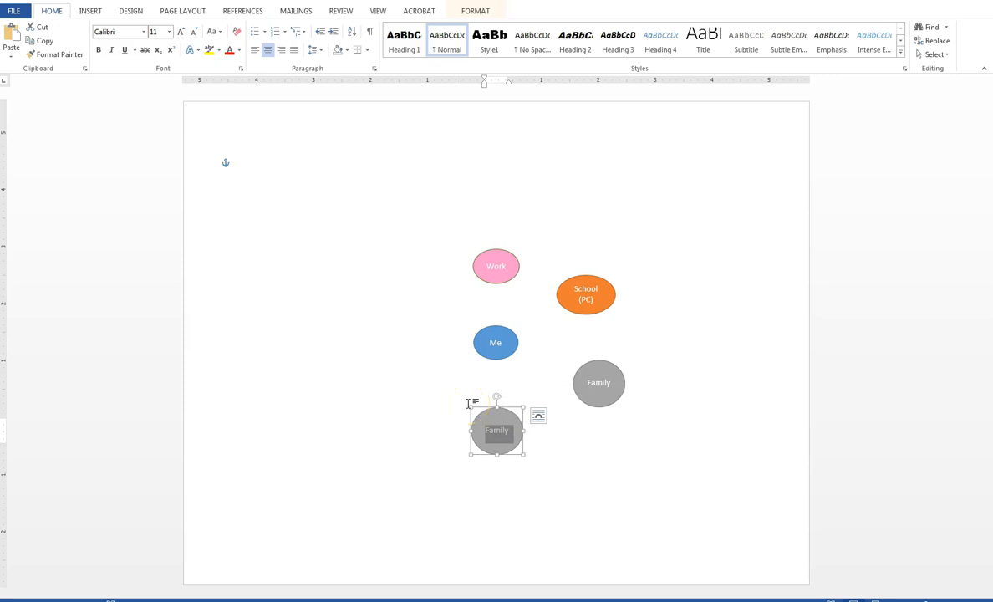
type("Soci")
key("BackSpace")
key("BackSpace")
type("a")
key("Return")
key("BackSpace")
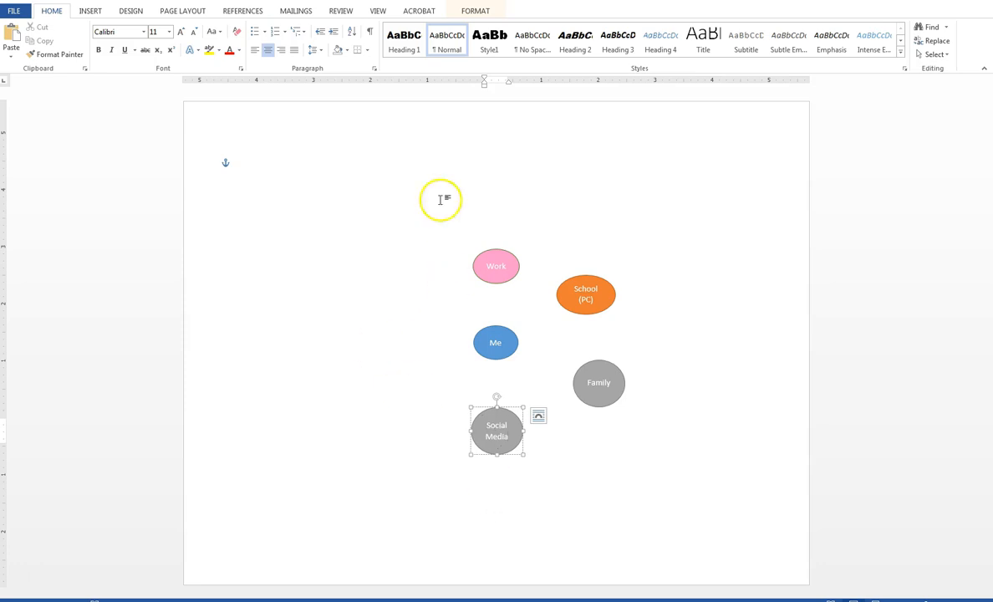
left_click(474, 10)
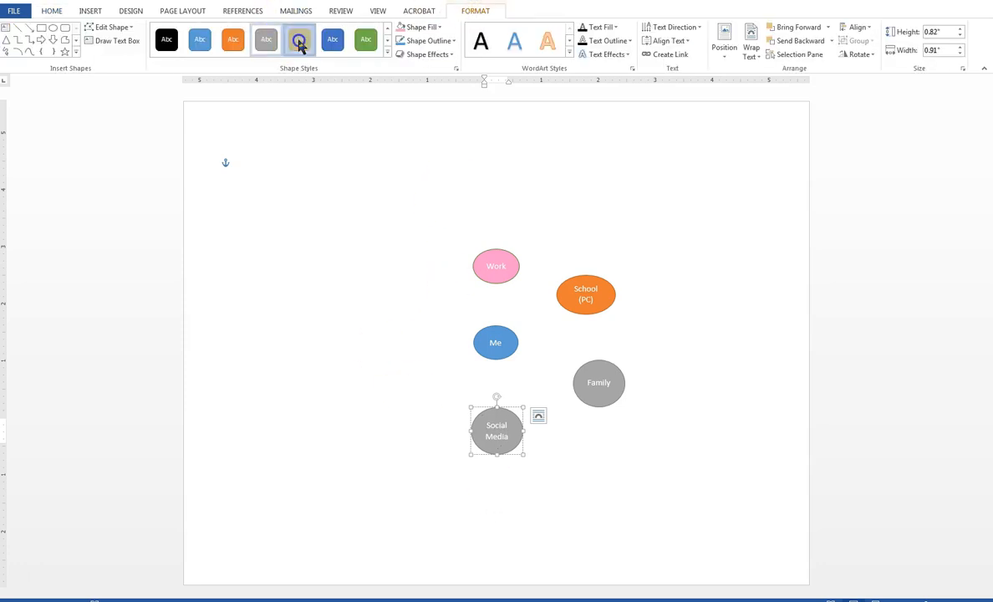
left_click(299, 41)
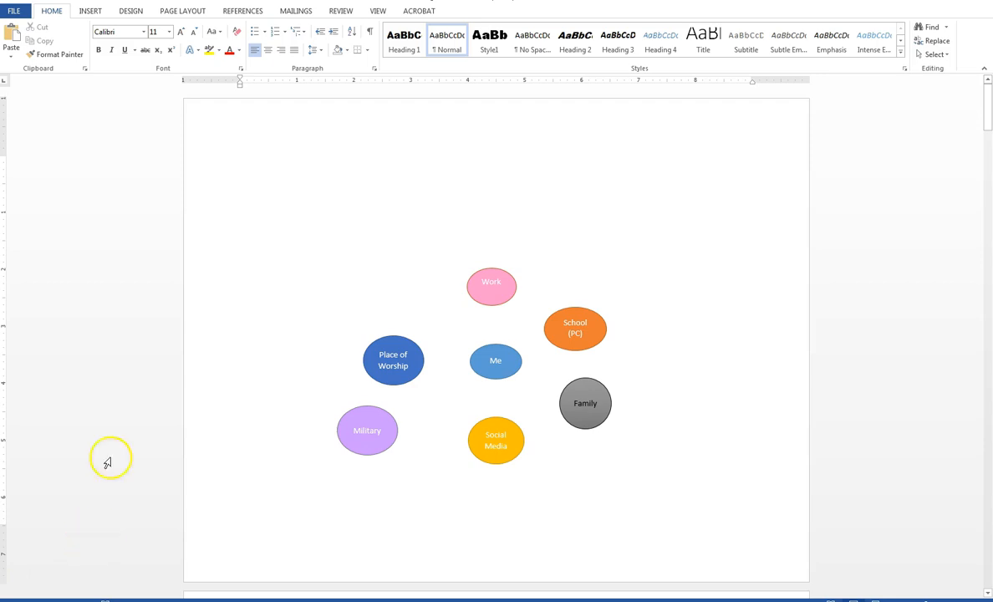
Draw a straight arrow from the top of the "Me" oval up to the bottom of the "Work" oval
left_click(90, 15)
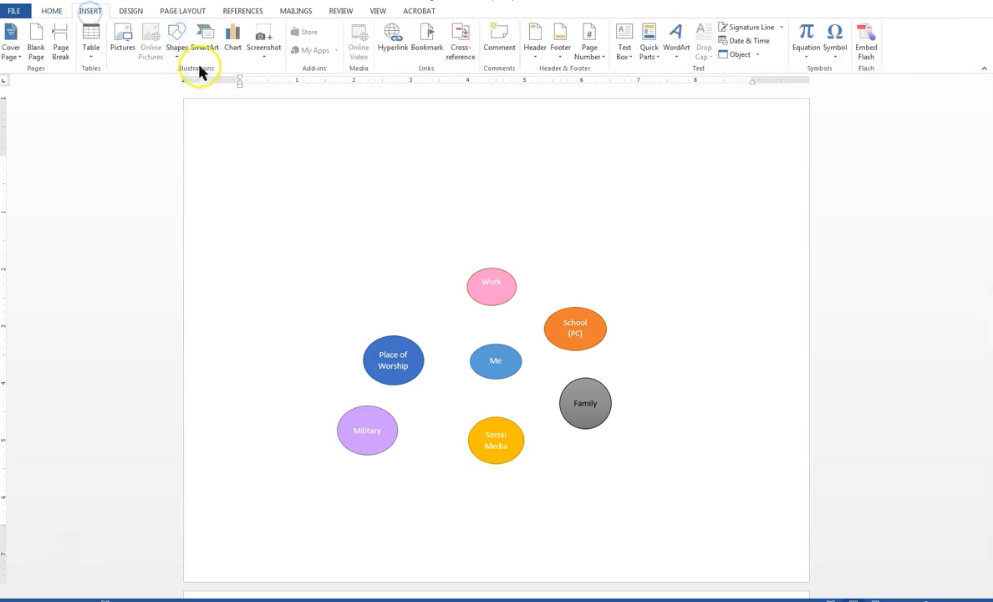
left_click(174, 40)
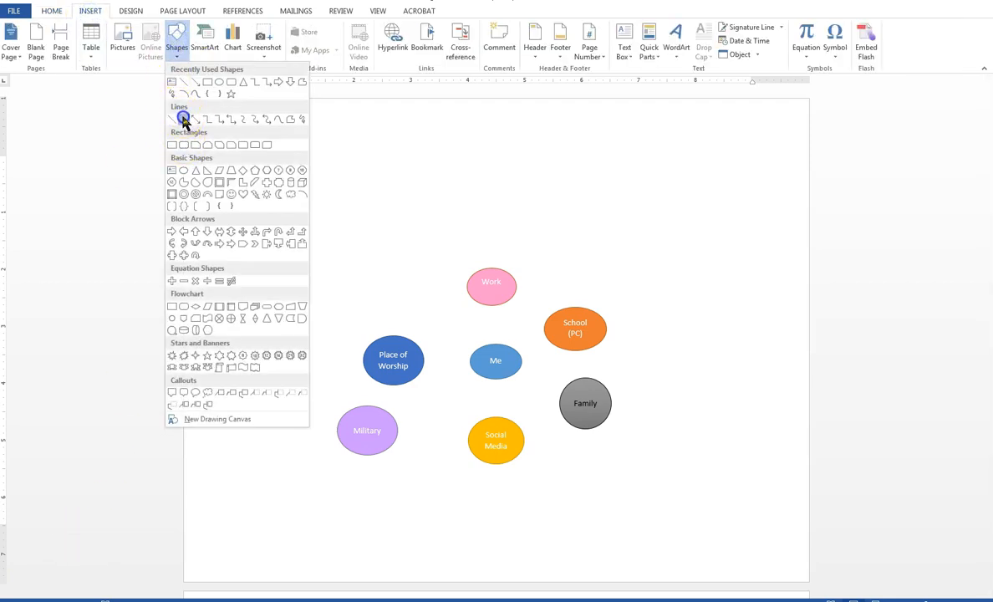
left_click(172, 119)
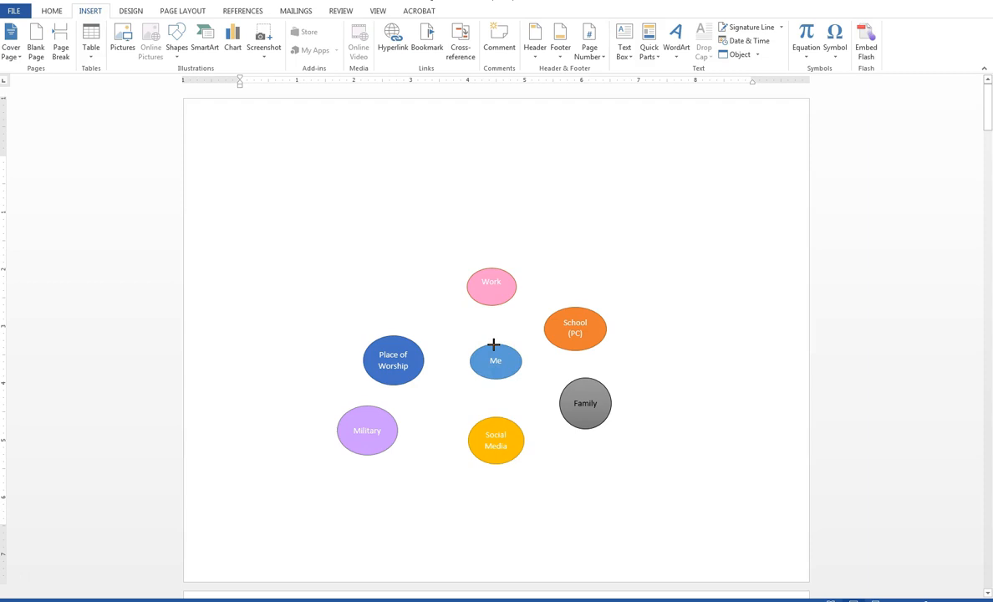
left_click_drag(493, 344, 489, 311)
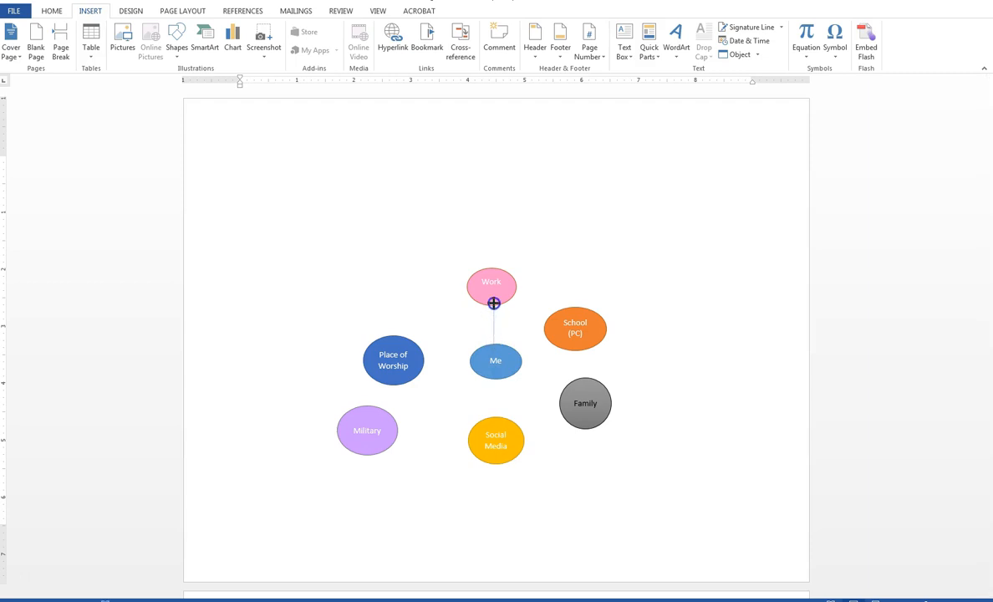
left_click_drag(494, 305, 493, 306)
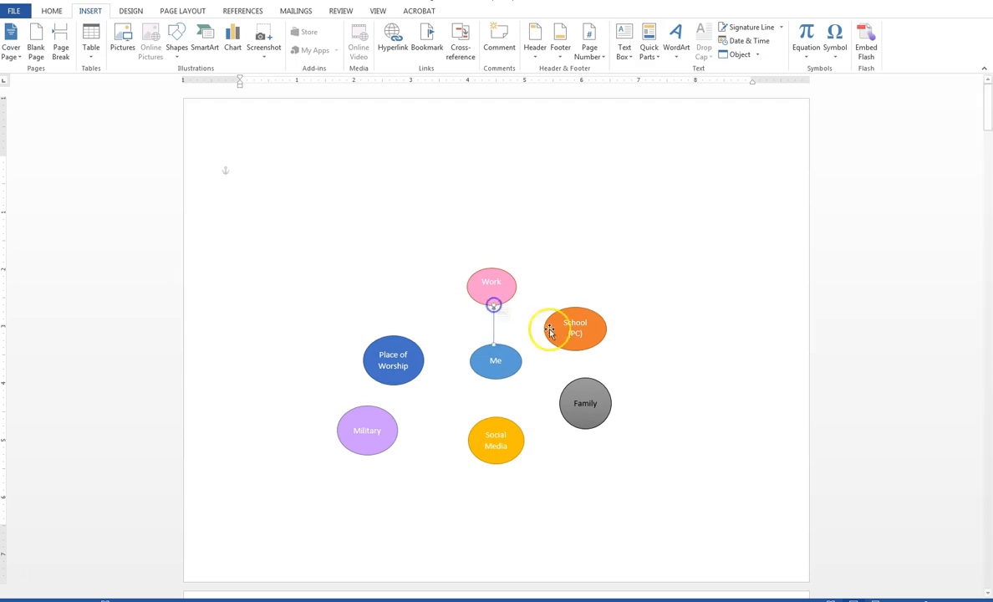
left_click(531, 349)
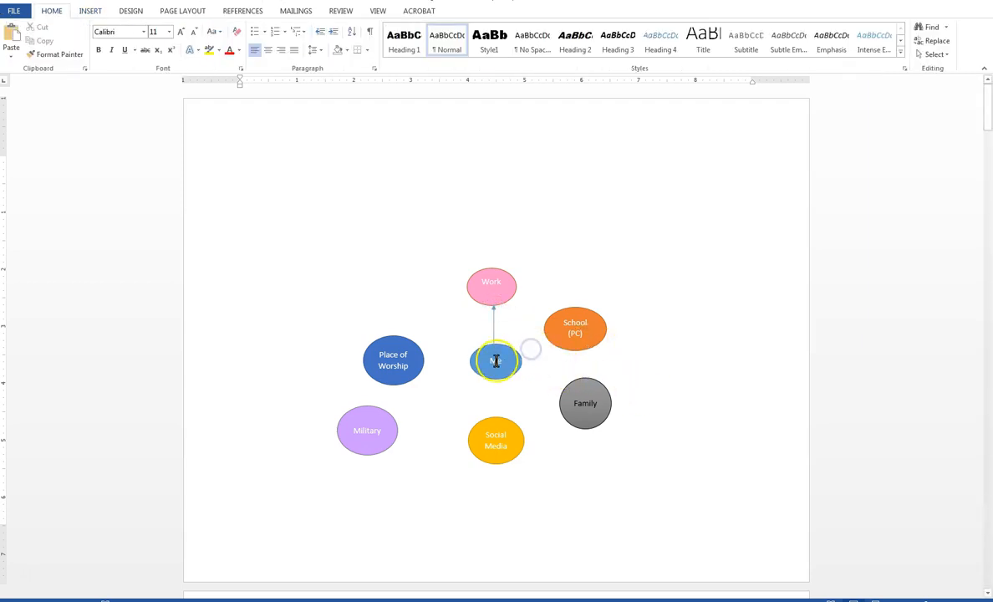